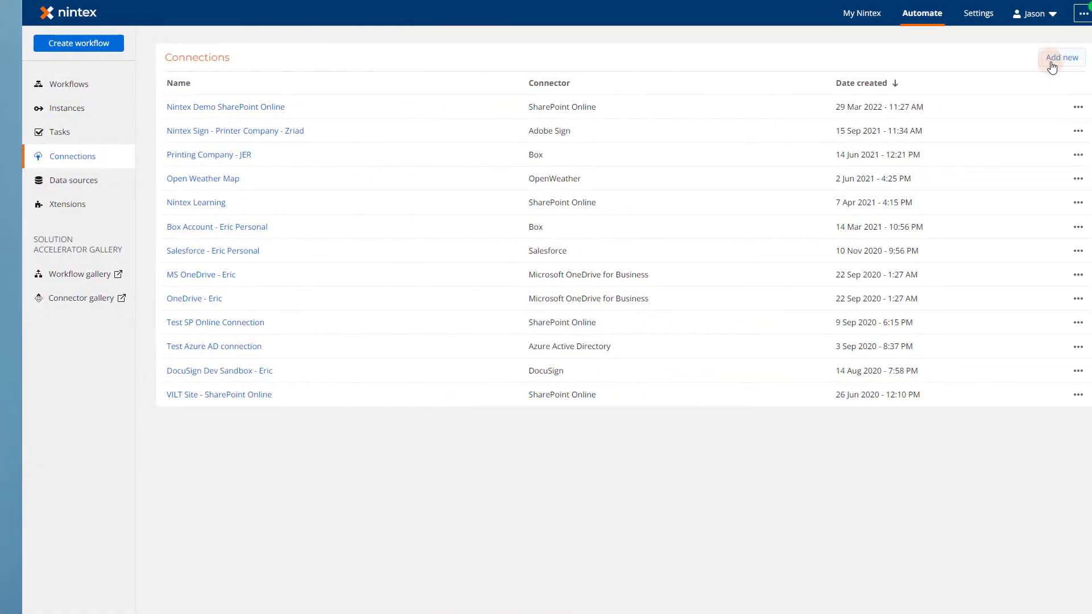
Begin a new connection and open the Connector dropdown to browse available connectors.
click(1061, 58)
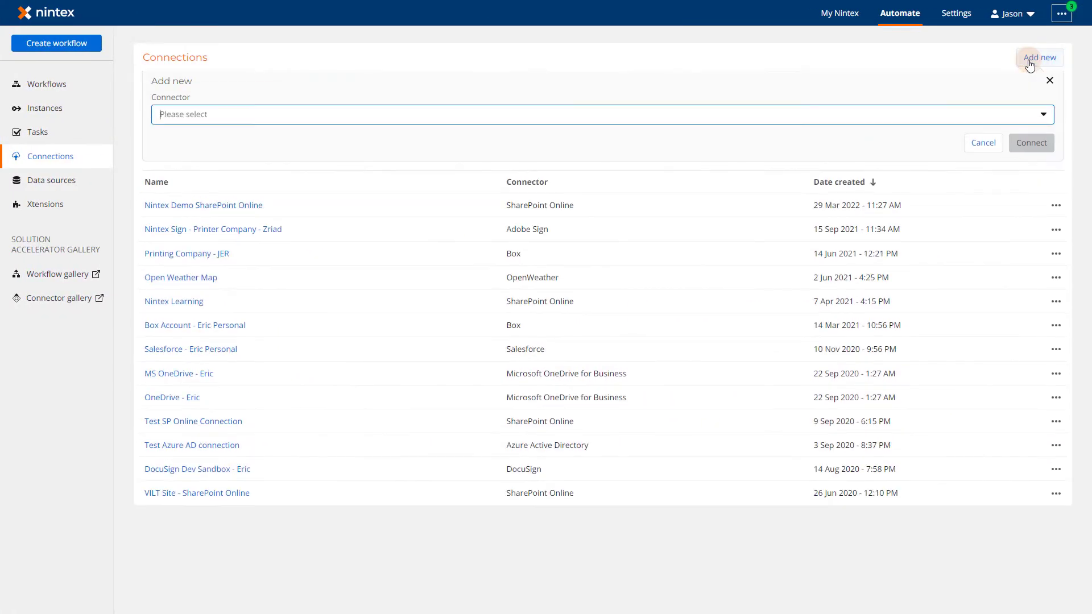
click(447, 120)
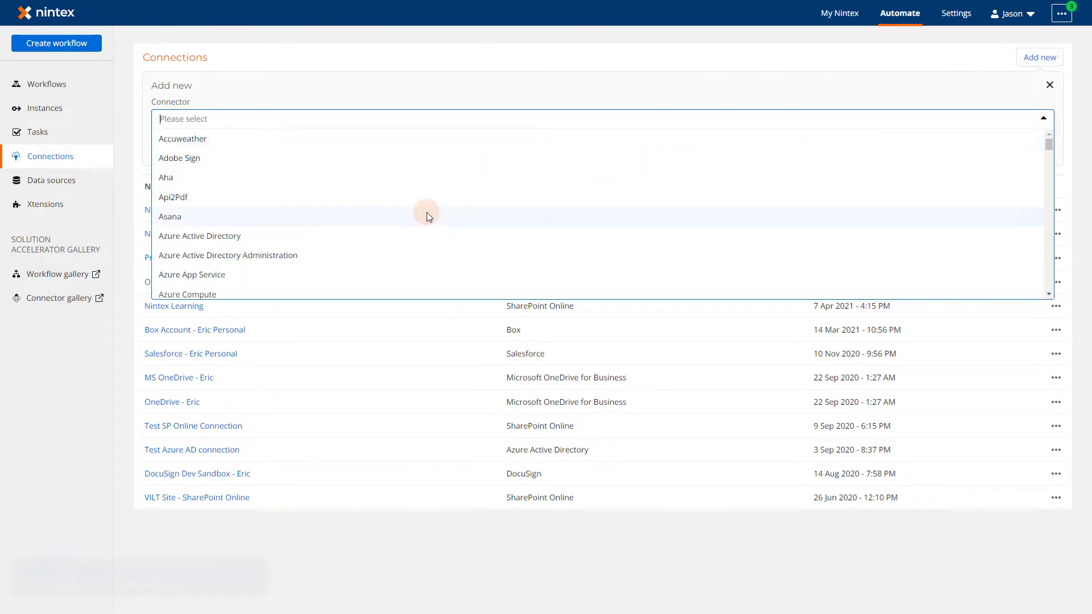
scroll(427, 213, down, 3)
scroll(427, 212, down, 1)
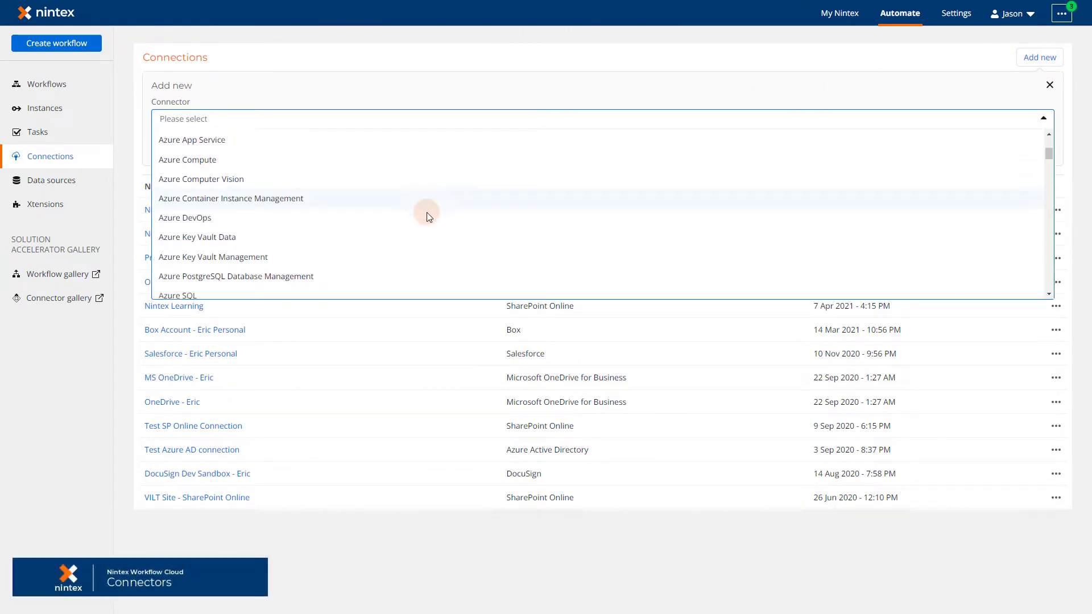
scroll(427, 213, down, 2)
scroll(427, 212, down, 1)
scroll(427, 213, down, 3)
scroll(427, 213, down, 1)
scroll(427, 212, down, 3)
scroll(427, 214, down, 2)
scroll(427, 215, down, 2)
scroll(427, 214, down, 1)
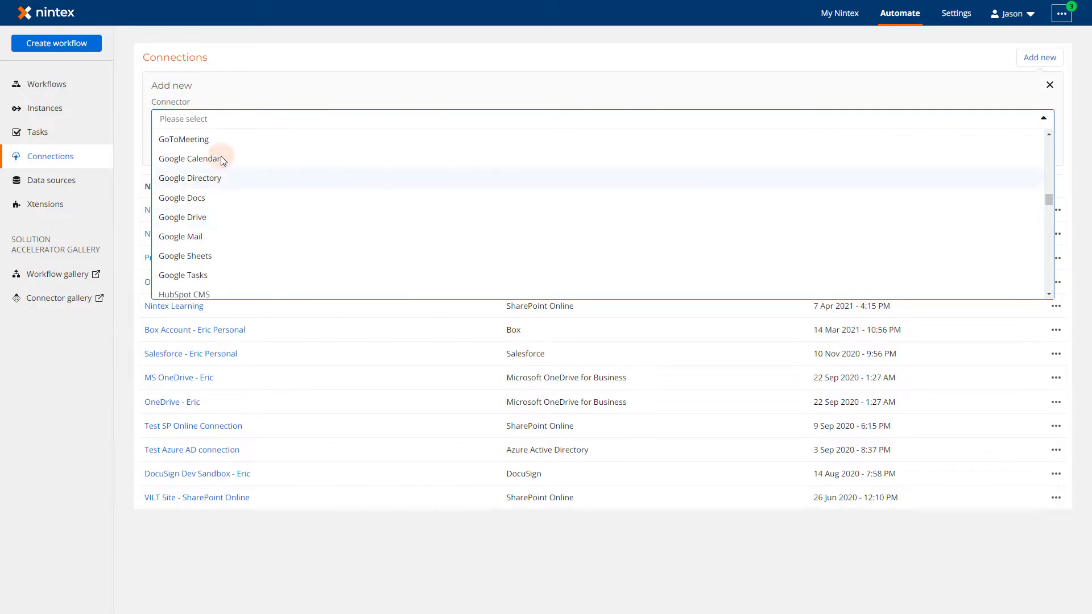
Open the Salesforce Demo workflow and inspect its start event, Review Account Type and Add attachments settings.
click(46, 84)
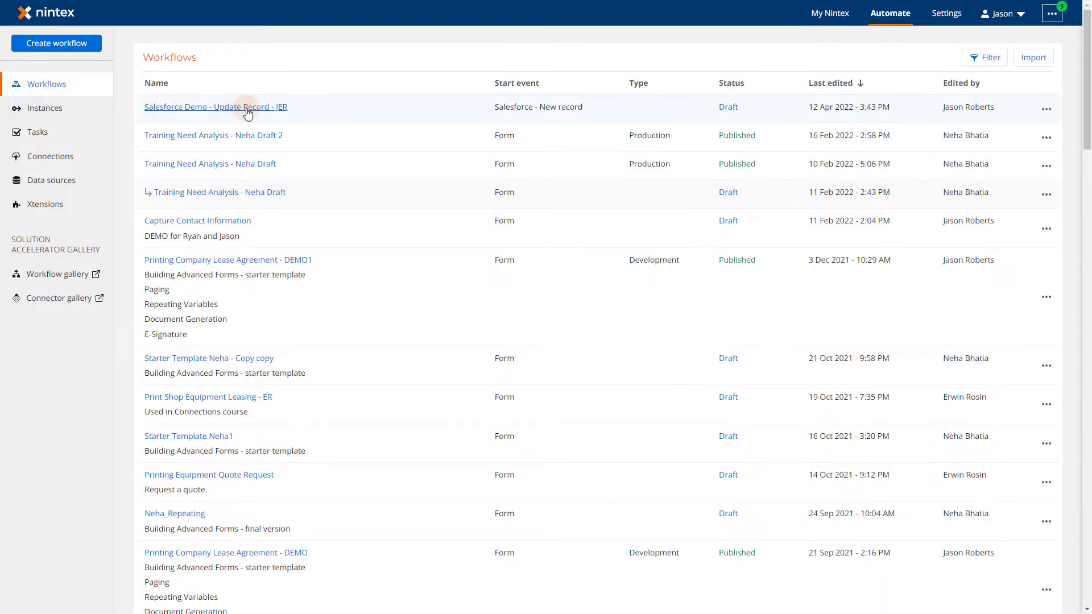
click(247, 107)
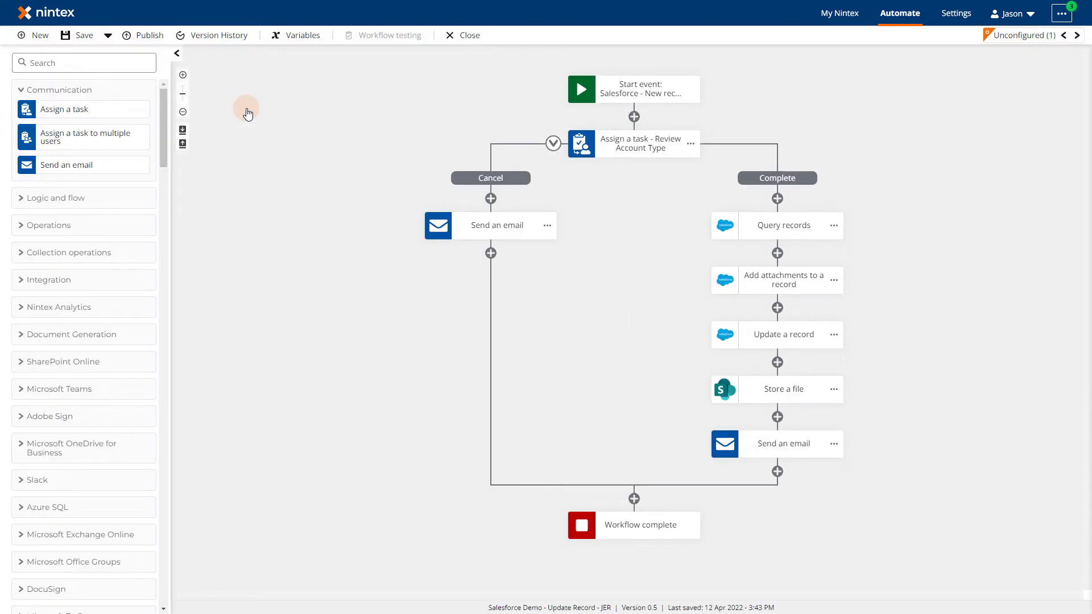
click(580, 88)
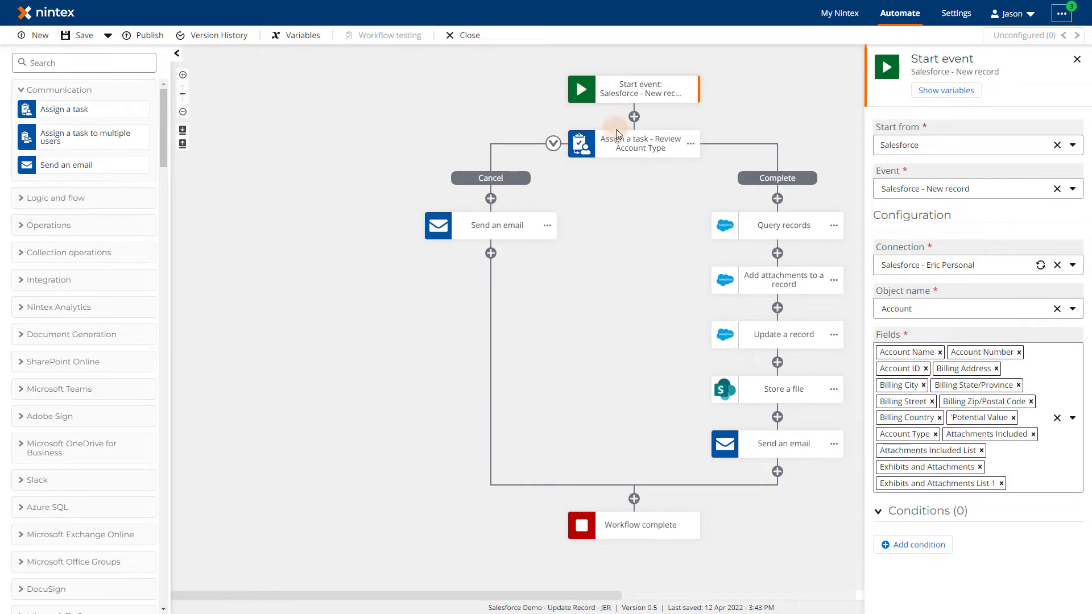
click(589, 149)
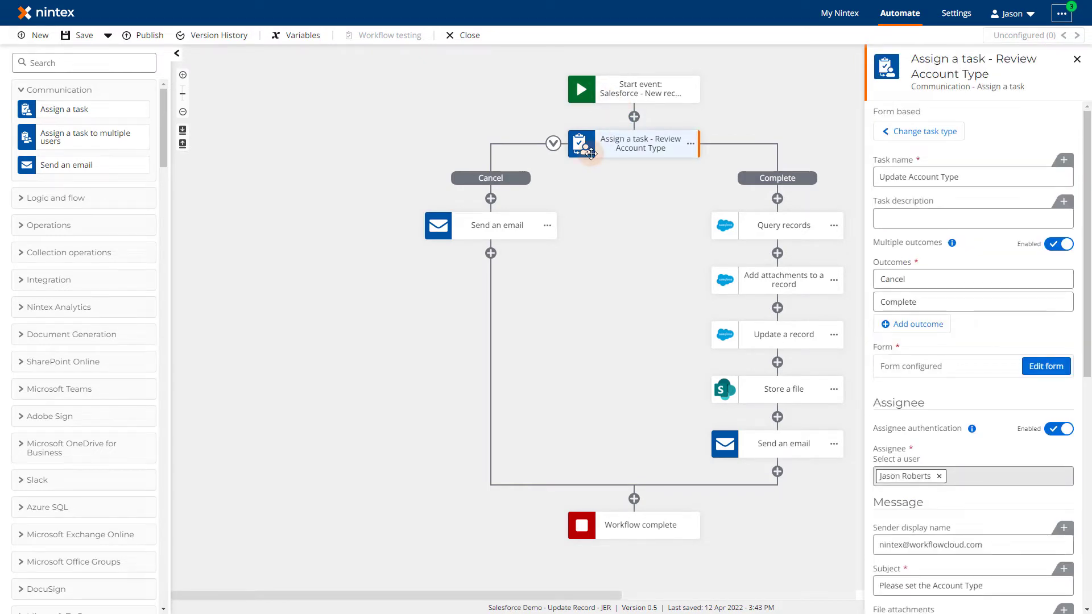
click(727, 287)
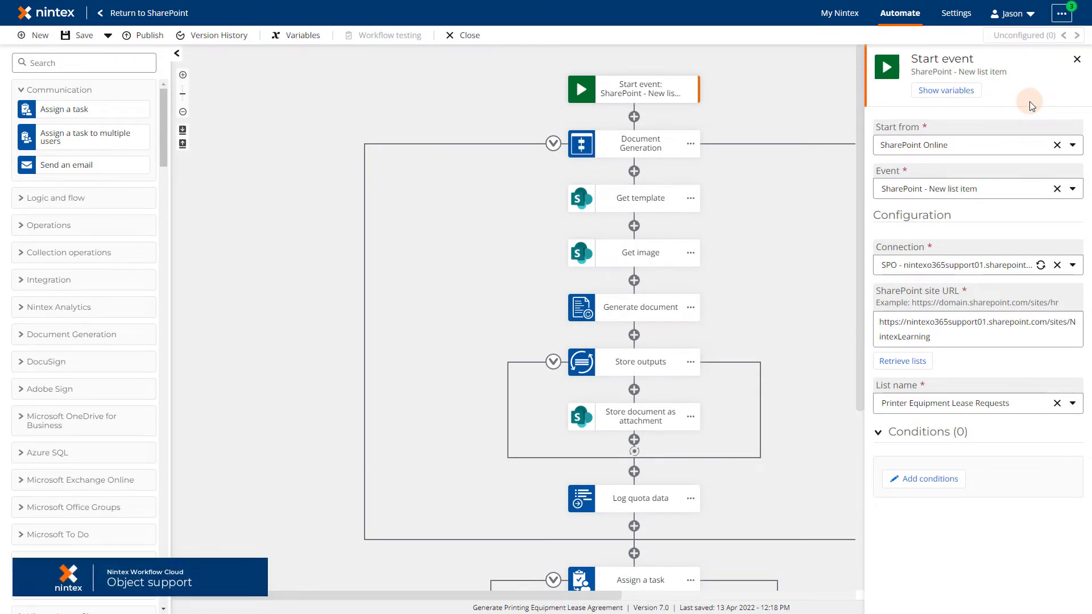
Show the start event's variables and expand the Start variable to view its object fields.
click(946, 91)
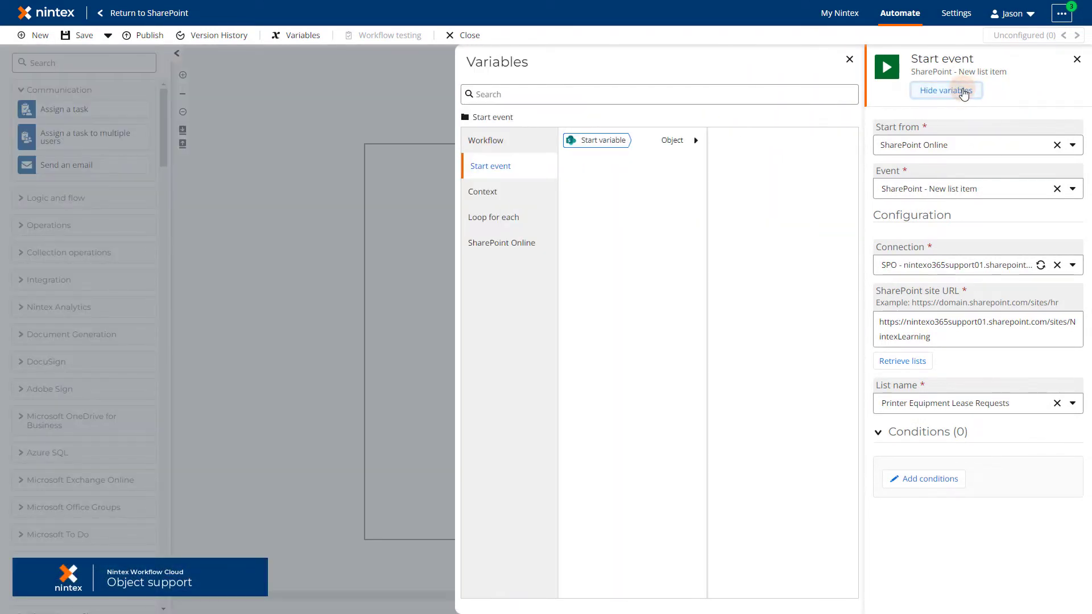
click(596, 140)
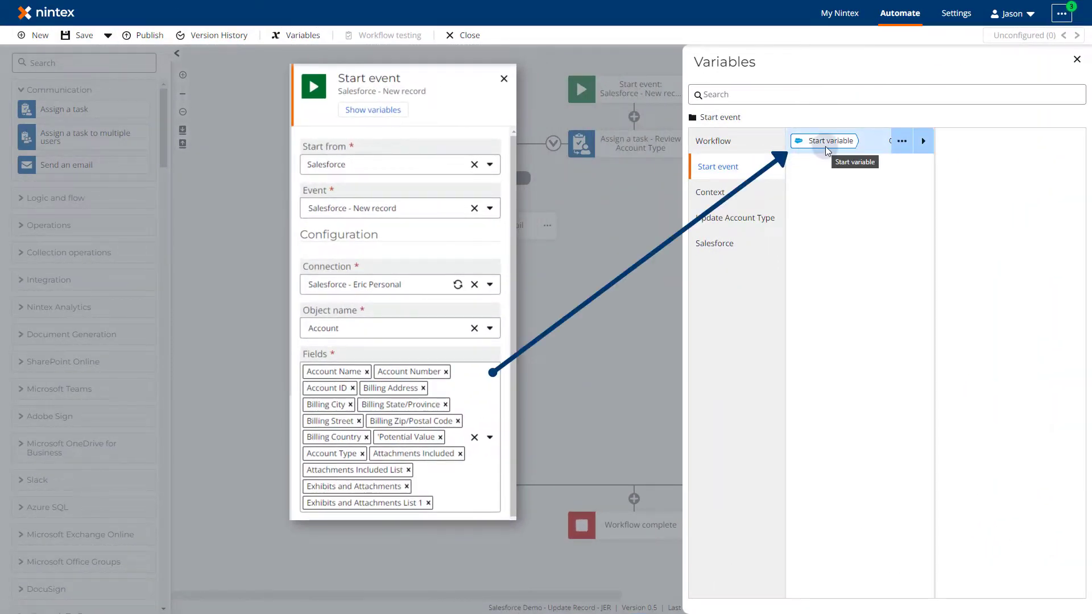
click(824, 146)
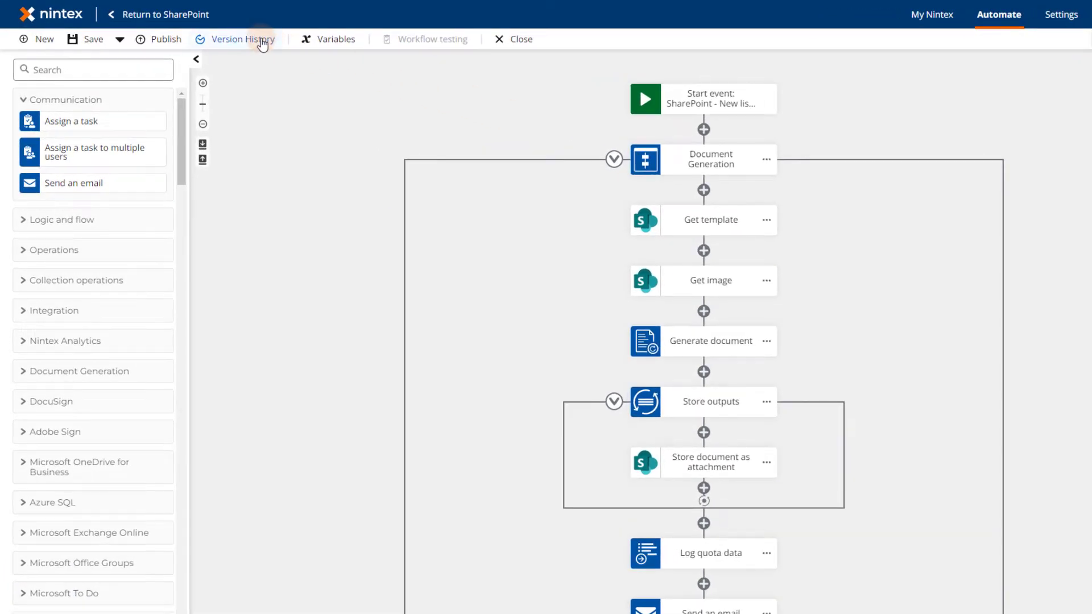
Open published version 3.0 from the lease agreement workflow's version history.
click(242, 39)
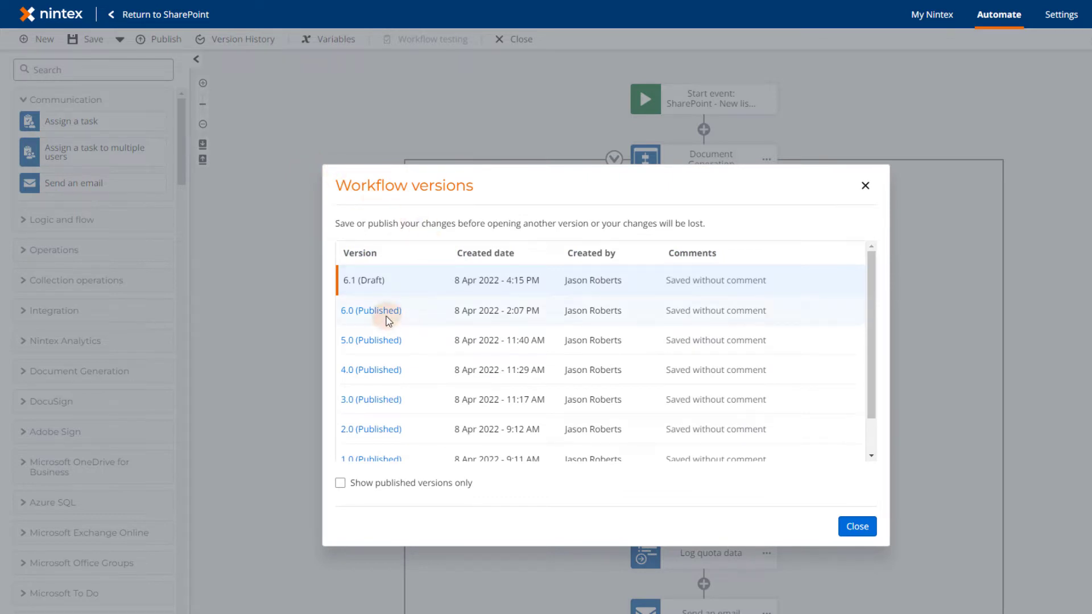
scroll(386, 326, down, 1)
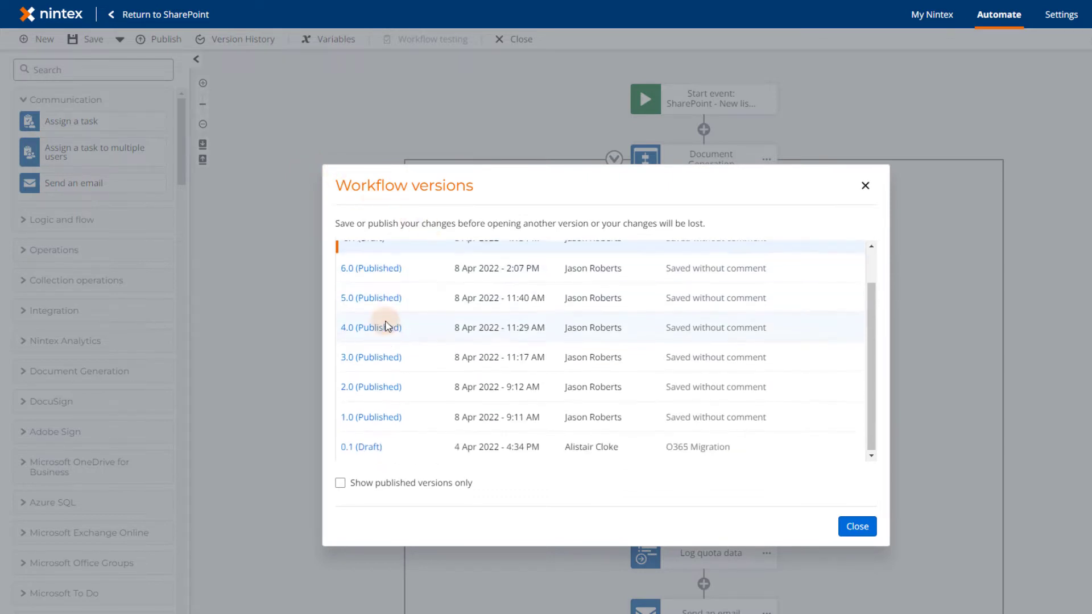
click(380, 358)
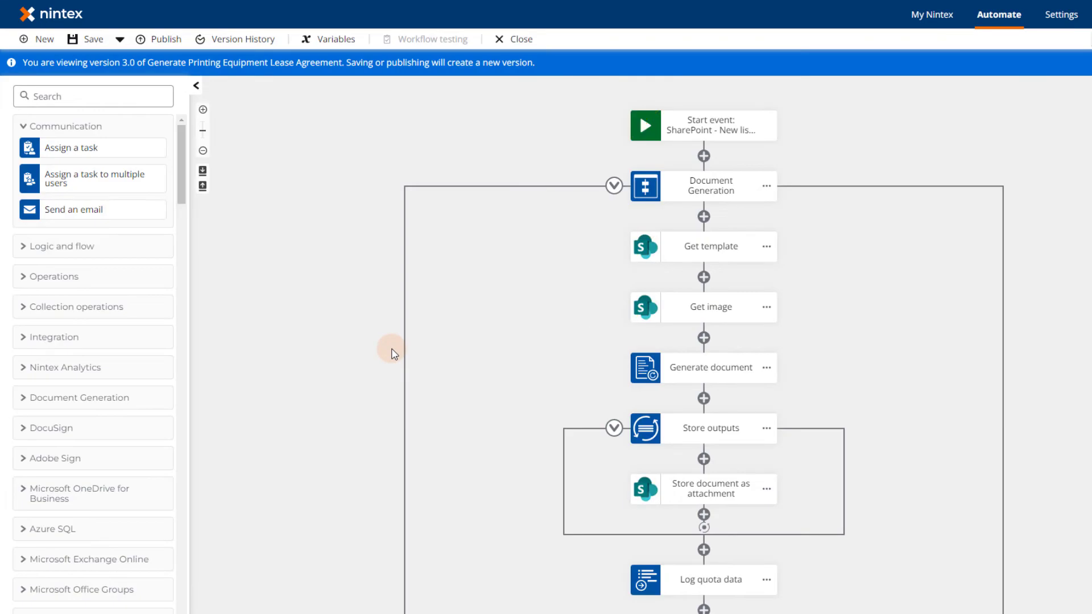
click(166, 39)
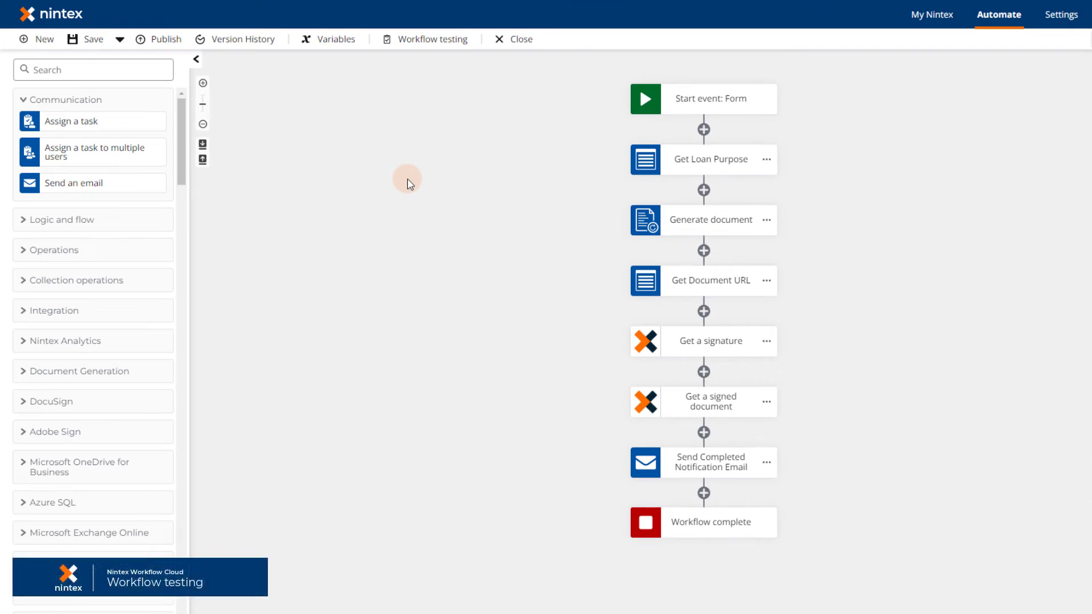
Launch Workflow testing to bring up the Paycheck Protection Program application test form.
click(426, 39)
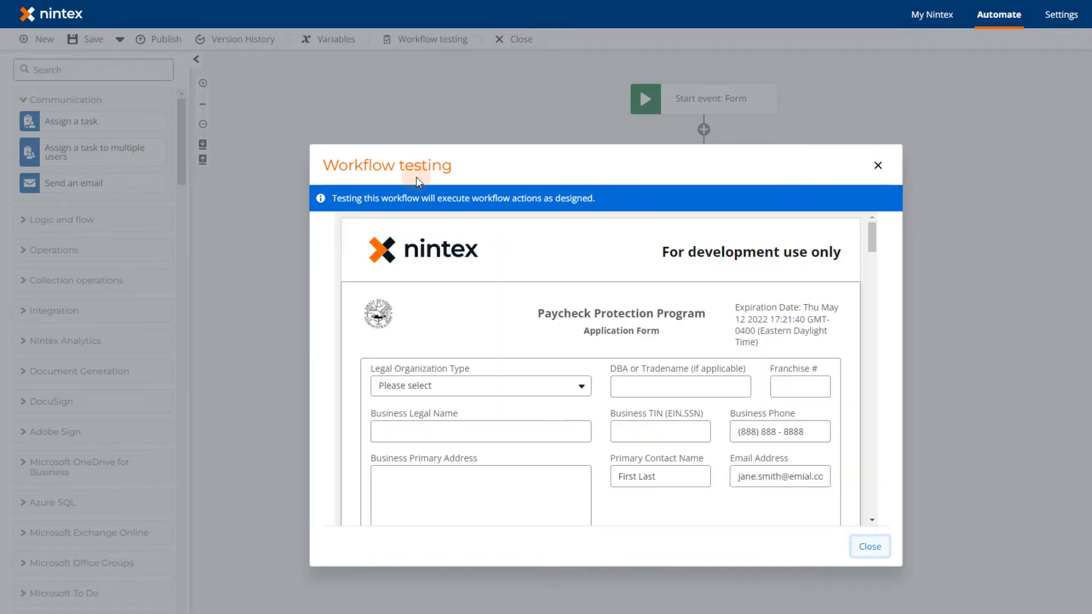
drag(871, 231, 876, 286)
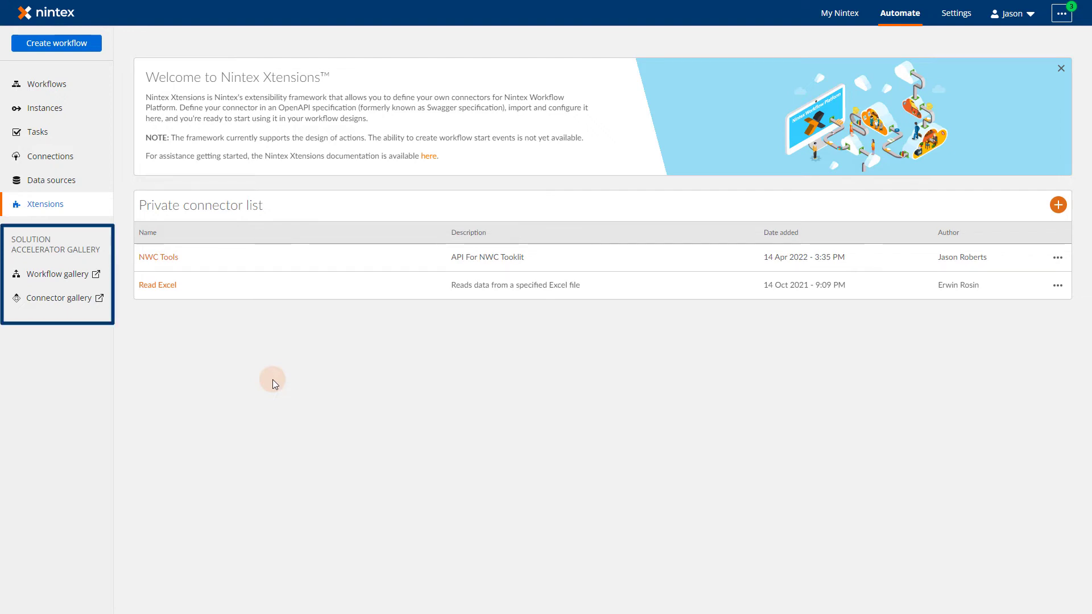
Open the Connector gallery and view the templates under Connectors.
click(54, 299)
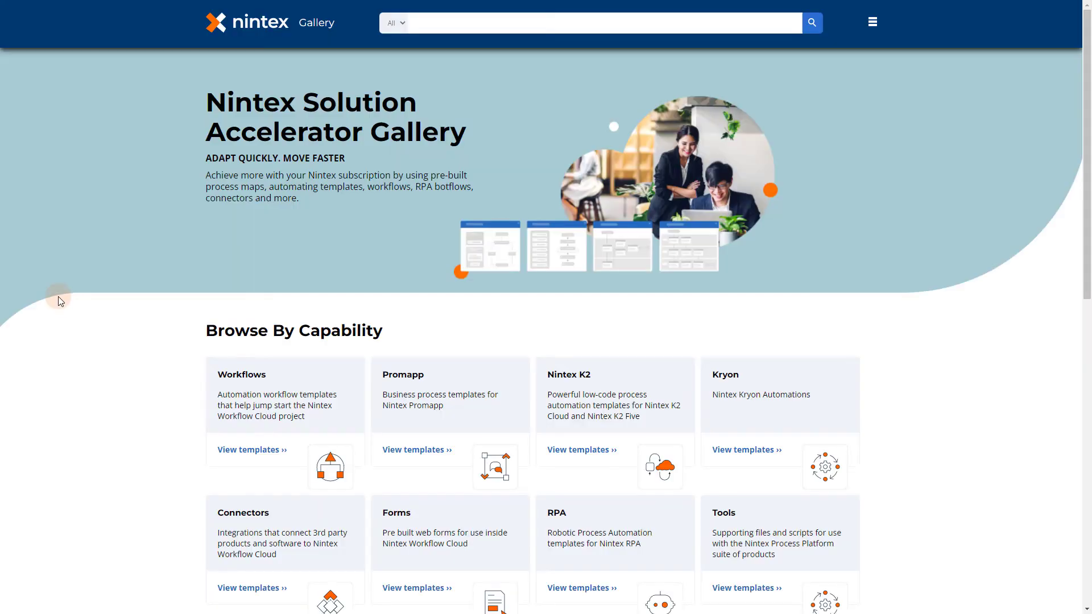
scroll(85, 341, down, 2)
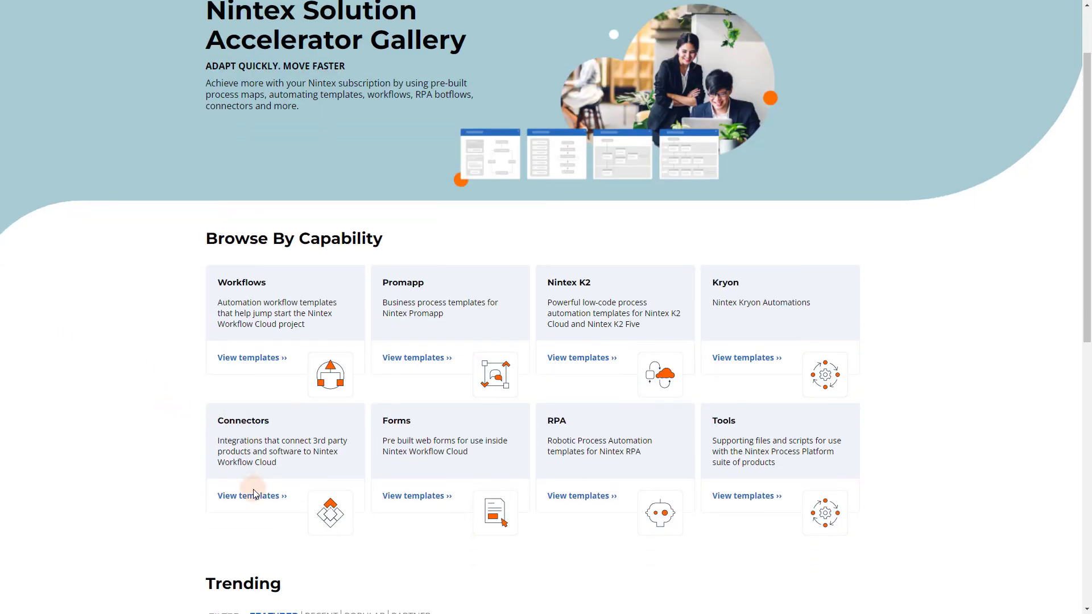
click(252, 495)
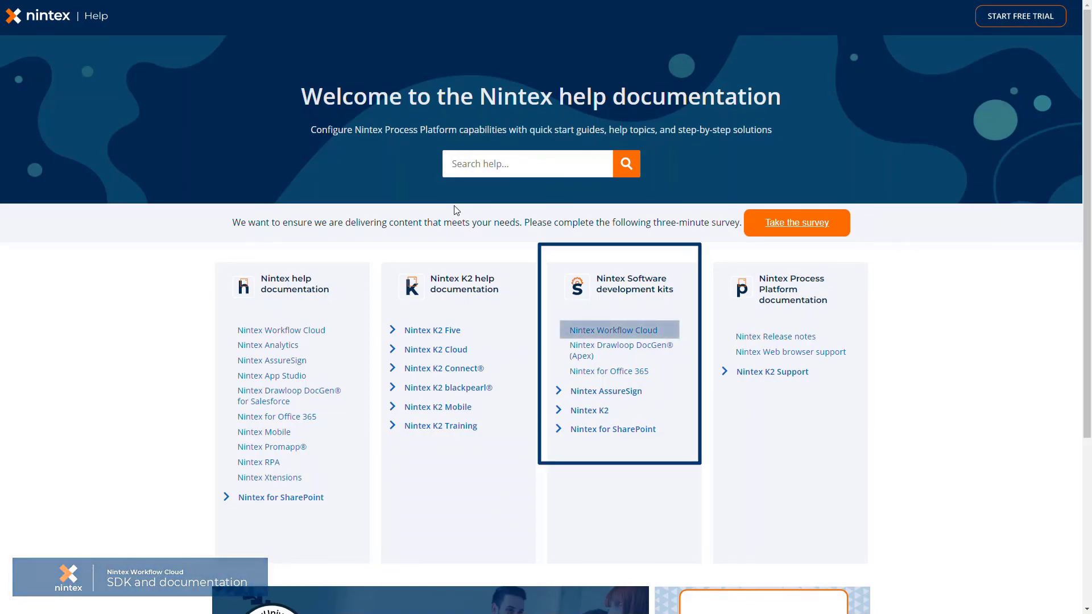
Open the Nintex Workflow Cloud entry under Nintex Software development kits.
click(606, 331)
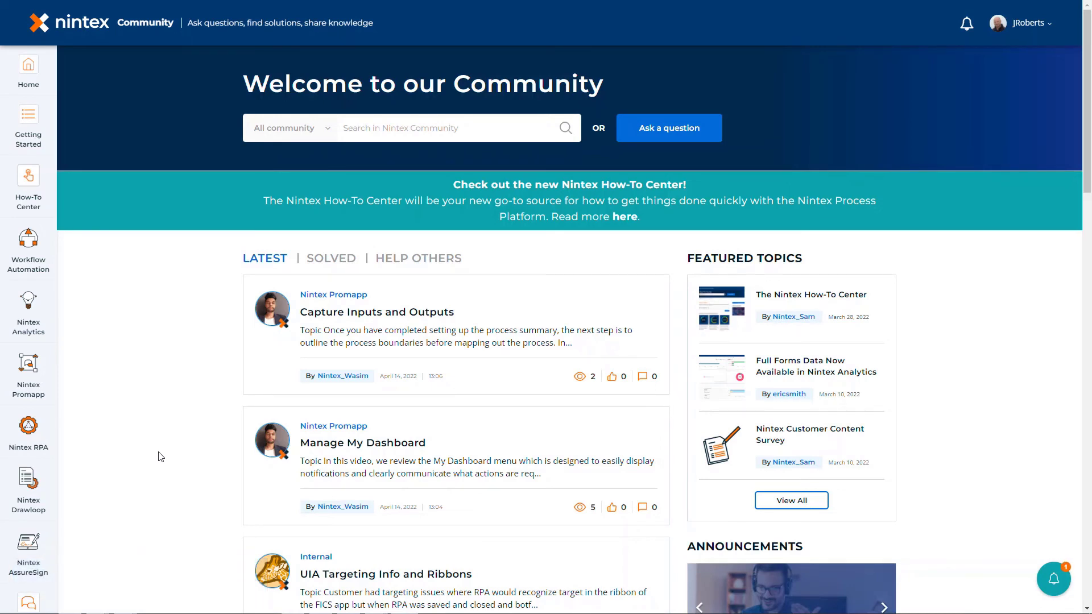
scroll(31, 426, down, 3)
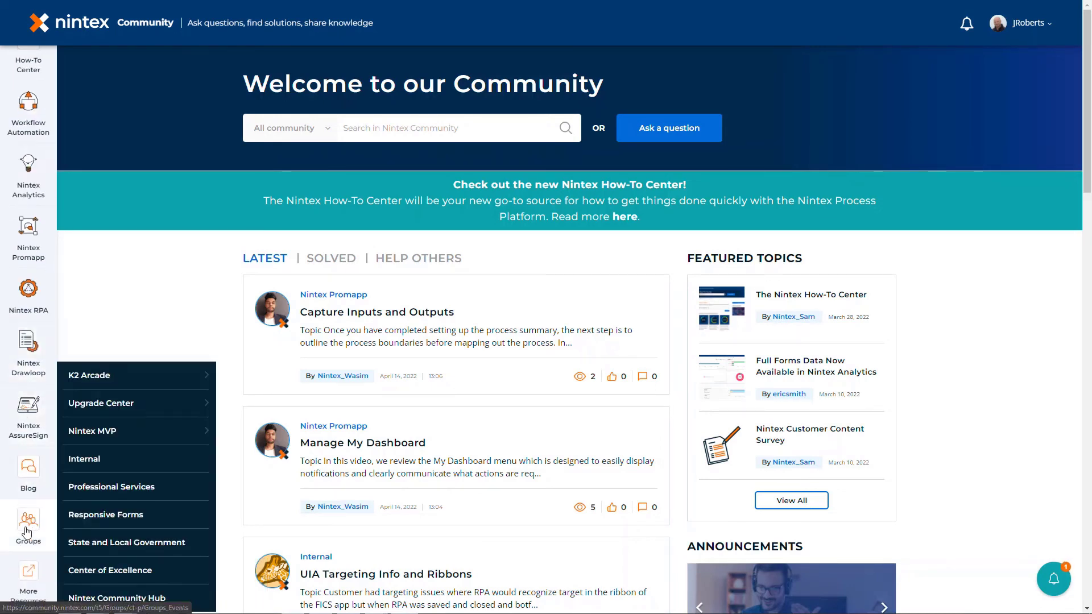
Open the Upgrade Center group from the Community sidebar's Groups menu.
click(101, 402)
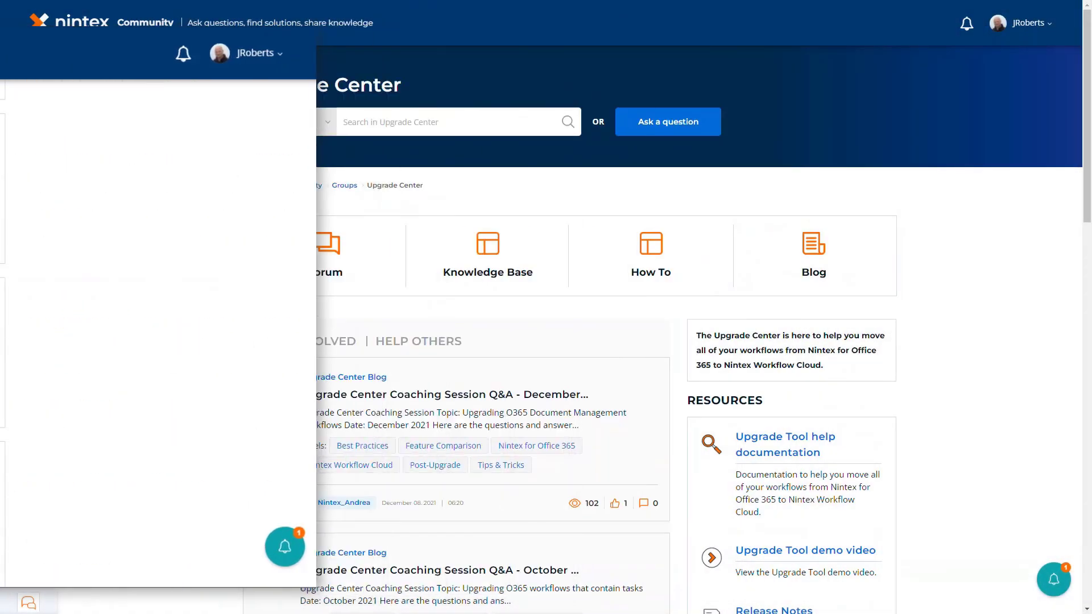
scroll(118, 413, down, 4)
scroll(117, 414, down, 1)
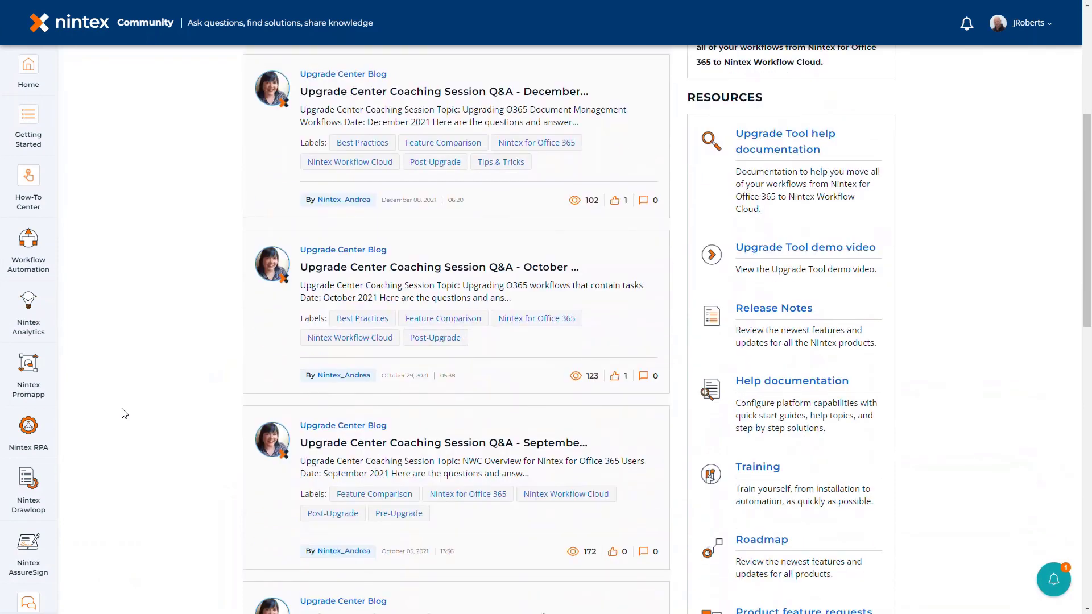